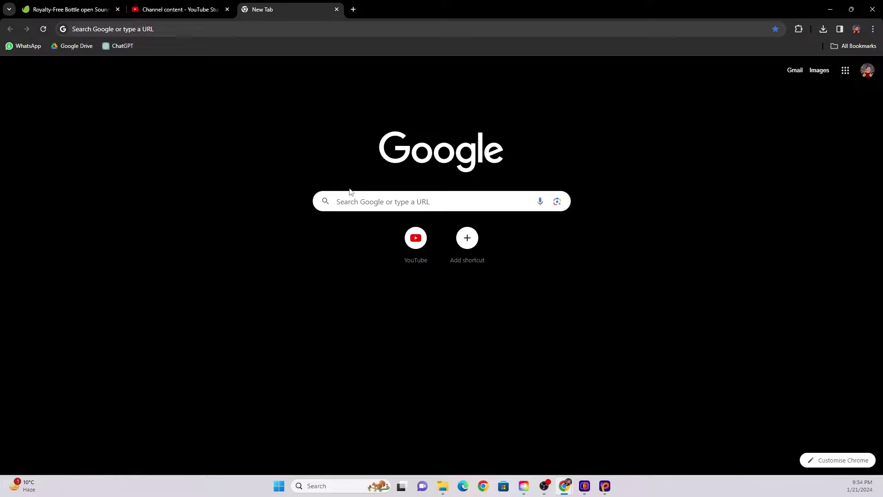
- Search 'hitpaw photo enhancer', open the official hitpaw.com page, check the photo-ai.exe download, then go to HitPaw Photo AI
{"action": "left_click", "coordinate": [362, 201]}
{"action": "type", "text": "hit"}
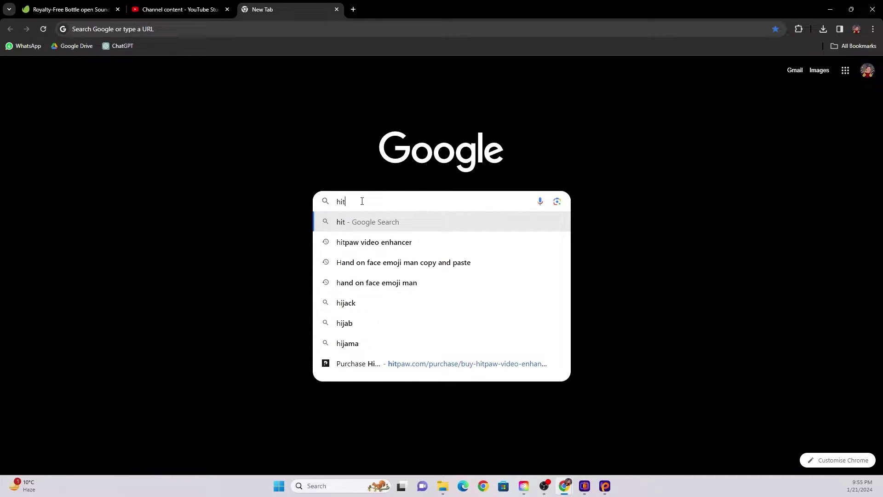
{"action": "type", "text": "paw"}
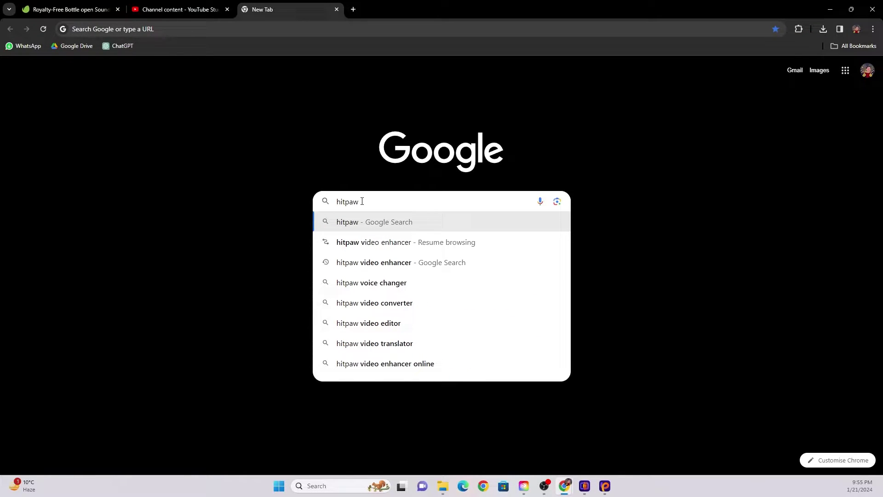
{"action": "type", "text": " photo"}
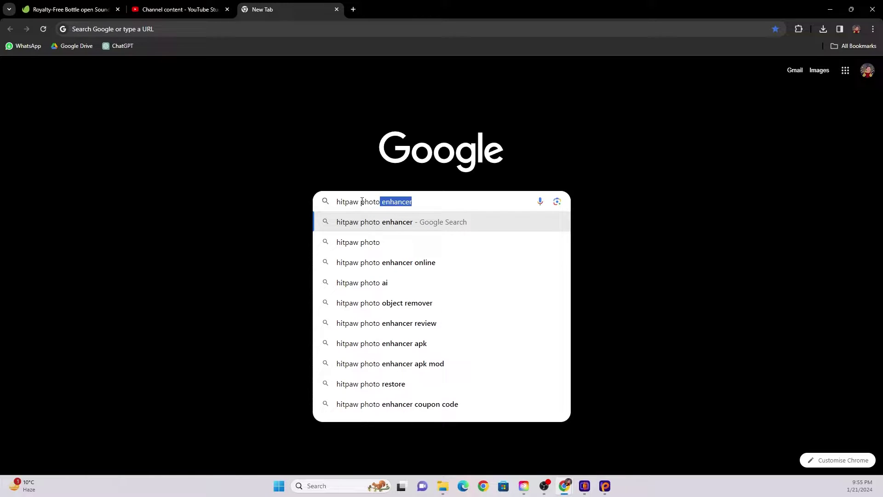
{"action": "left_click", "coordinate": [391, 217]}
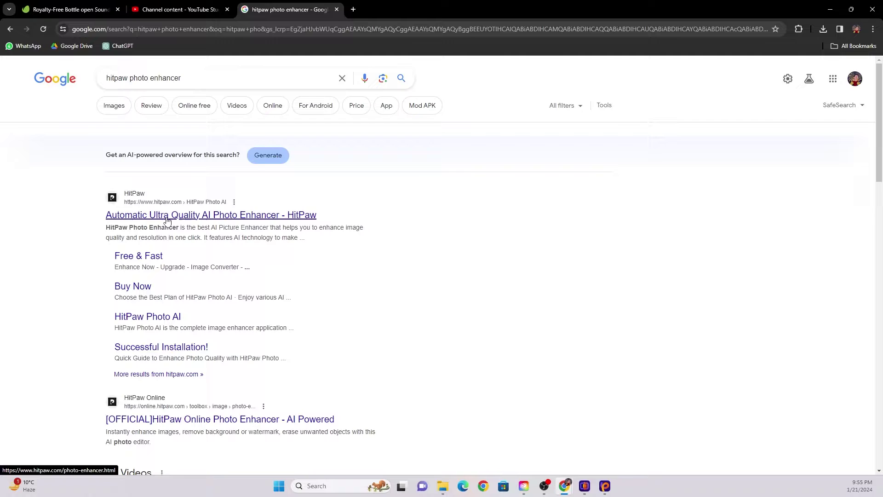
{"action": "left_click", "coordinate": [216, 220]}
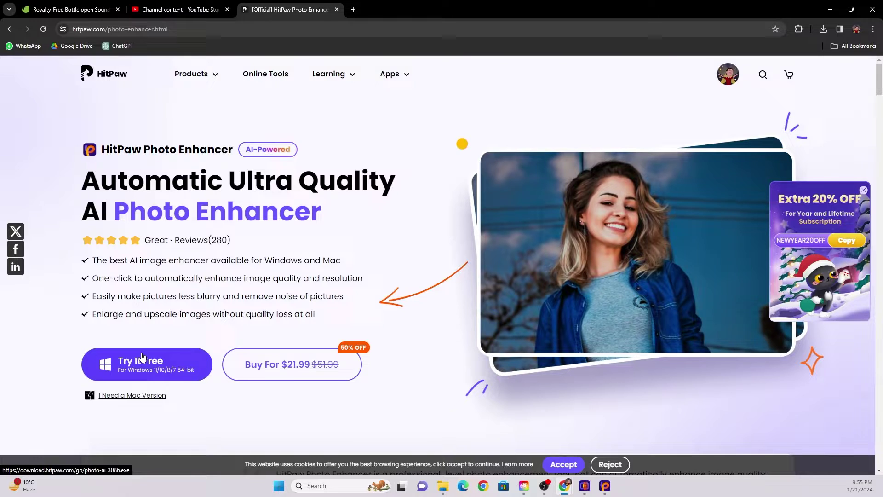
{"action": "left_click", "coordinate": [828, 29]}
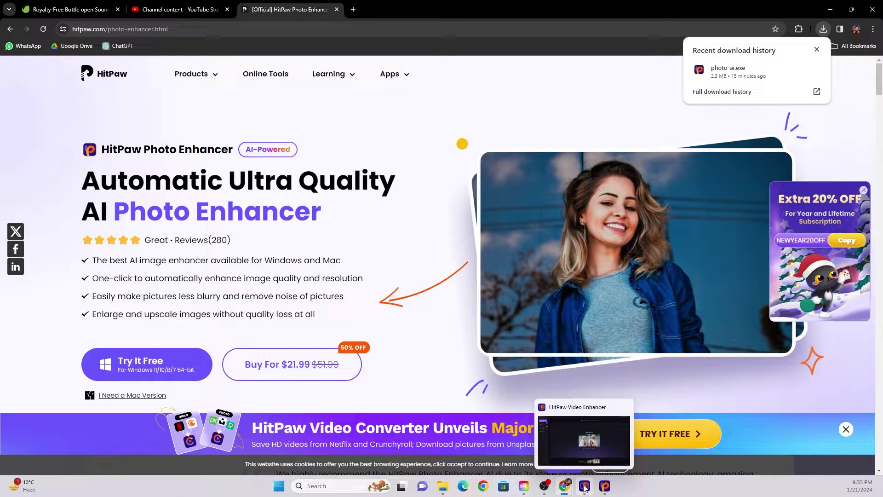
{"action": "left_click", "coordinate": [604, 485]}
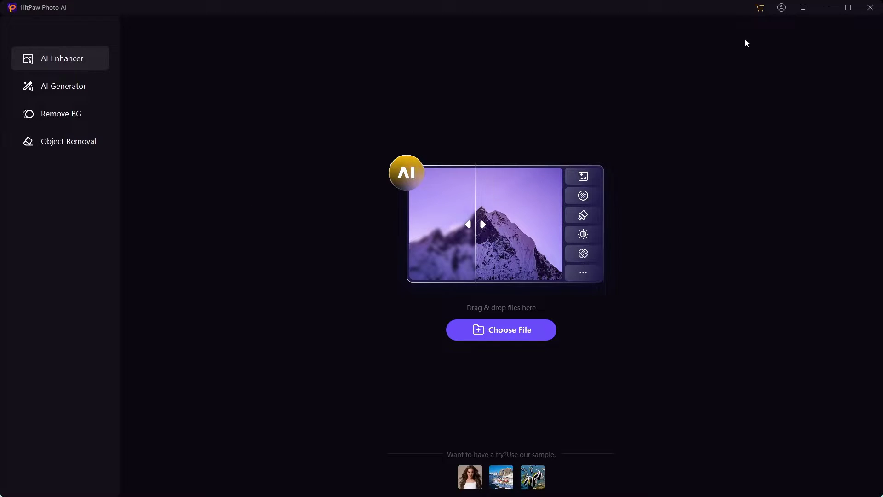
{"action": "left_click", "coordinate": [781, 9]}
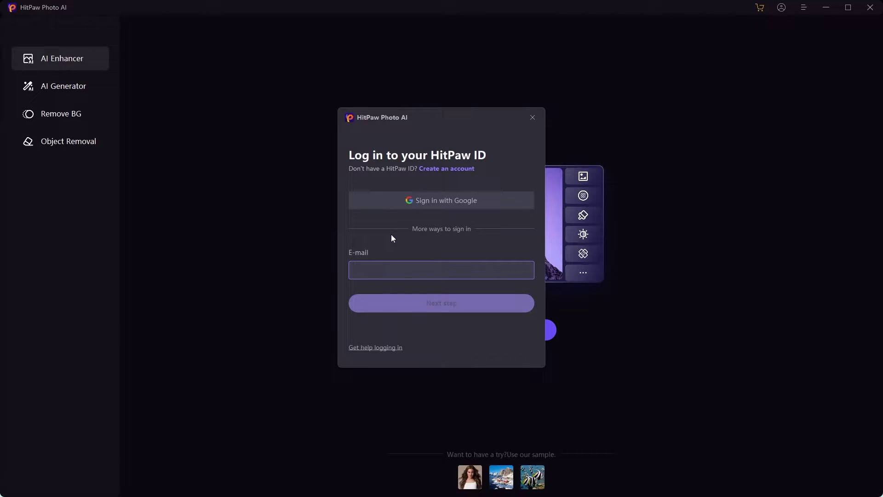
{"action": "left_click", "coordinate": [533, 118]}
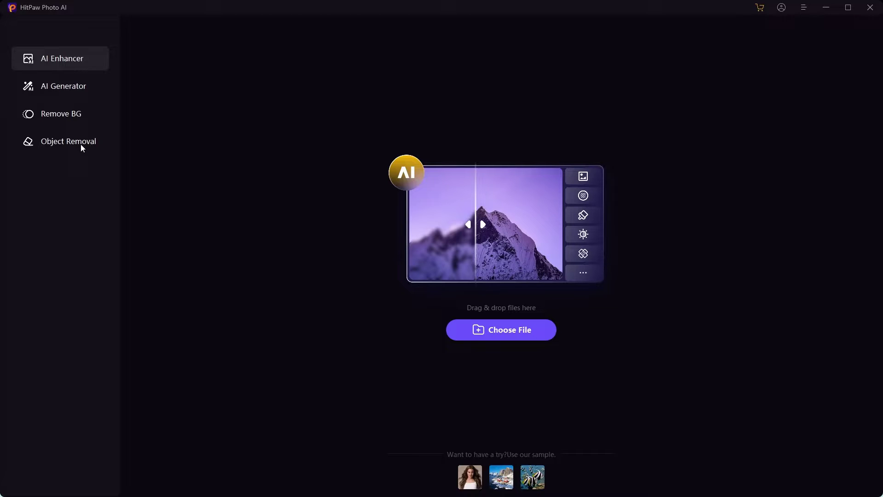
- Load the woman sample portrait, inspect it zoomed in and back to fit, and set Face mode to Soft (V2)
{"action": "left_click", "coordinate": [470, 478]}
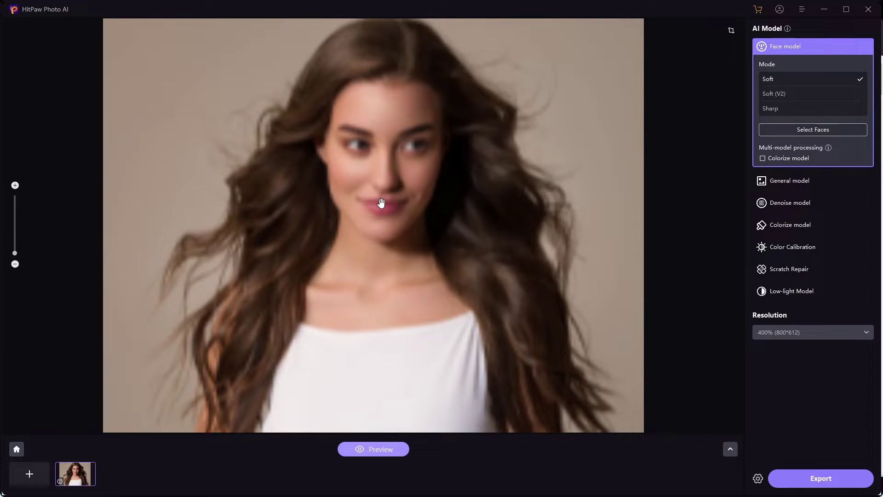
{"action": "left_click", "coordinate": [15, 251]}
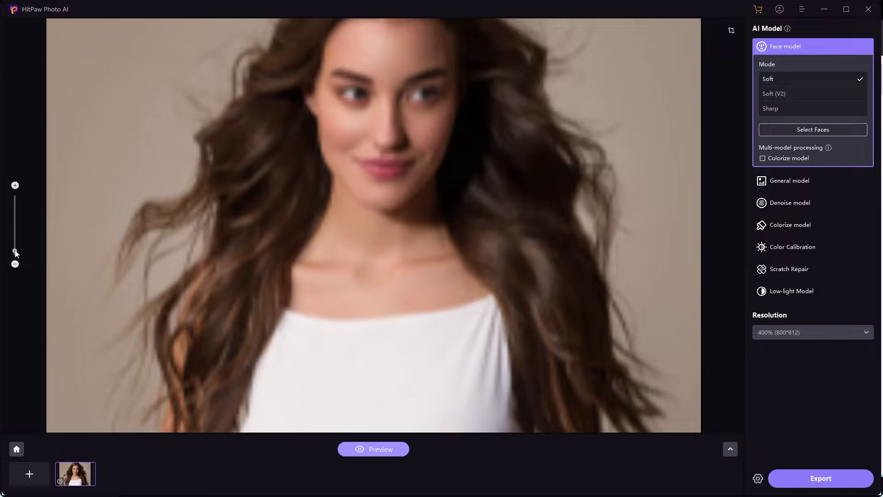
{"action": "scroll", "coordinate": [313, 220], "scroll_direction": "up", "scroll_amount": 2}
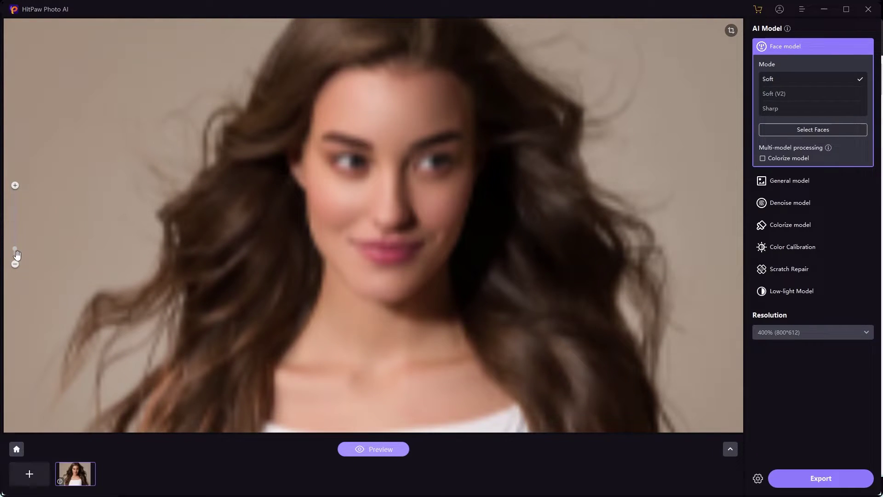
{"action": "left_click", "coordinate": [17, 254]}
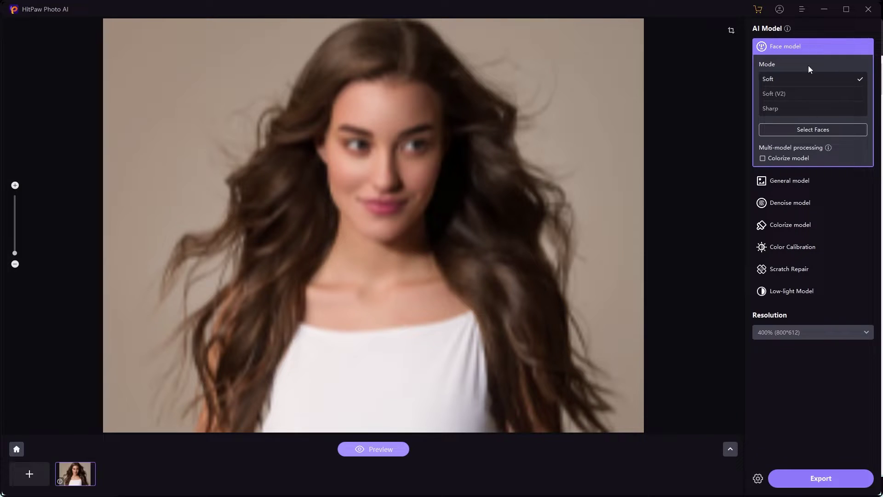
{"action": "mouse_move", "coordinate": [769, 49]}
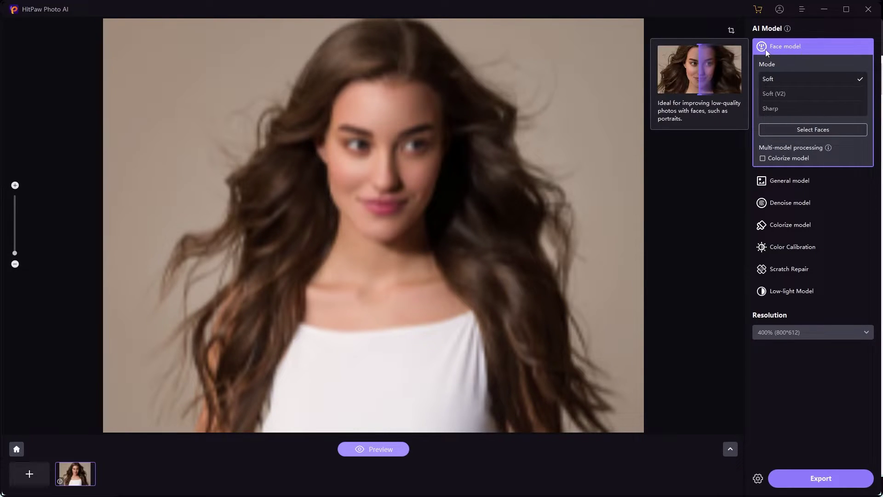
{"action": "left_click", "coordinate": [787, 94]}
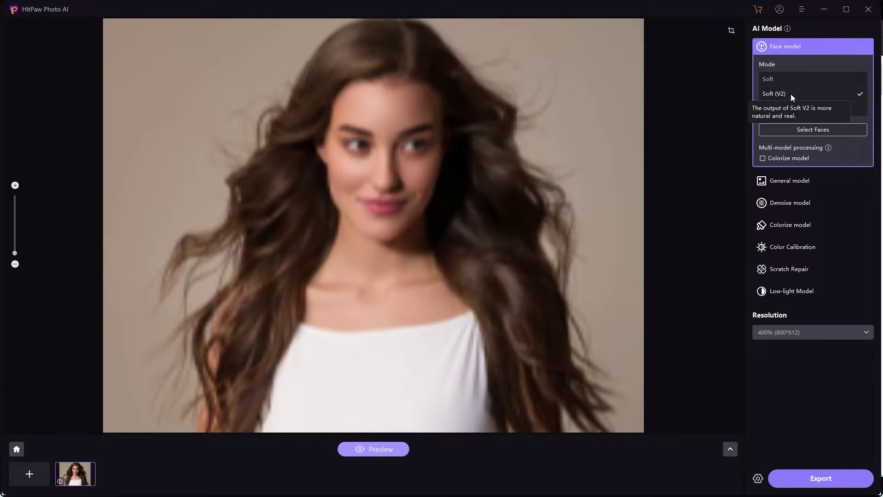
- Try the General model in Quality mode, then the Denoise model with line-issue resolving enabled
{"action": "left_click", "coordinate": [791, 182]}
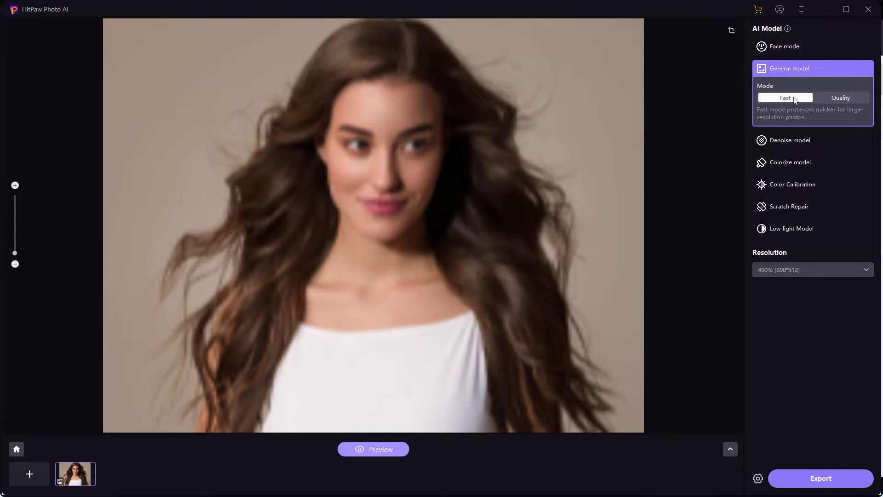
{"action": "left_click", "coordinate": [845, 99]}
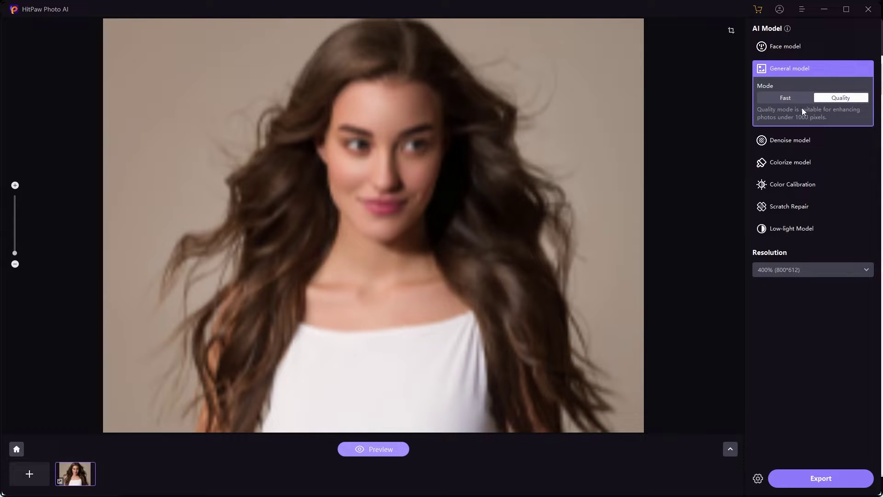
{"action": "left_click", "coordinate": [798, 140]}
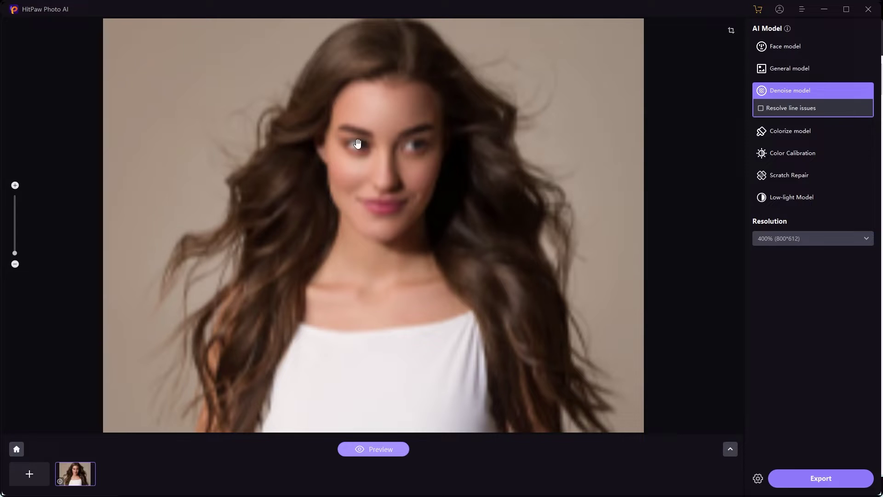
{"action": "left_click", "coordinate": [760, 109]}
- Try Color Calibration with denoising, Scratch Repair and Low-light models, then return to the Face model
{"action": "mouse_move", "coordinate": [791, 129]}
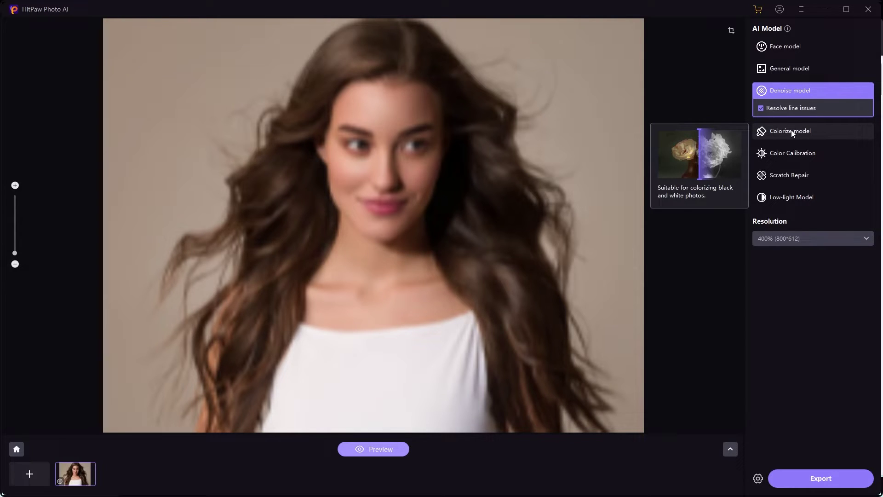
{"action": "left_click", "coordinate": [781, 153]}
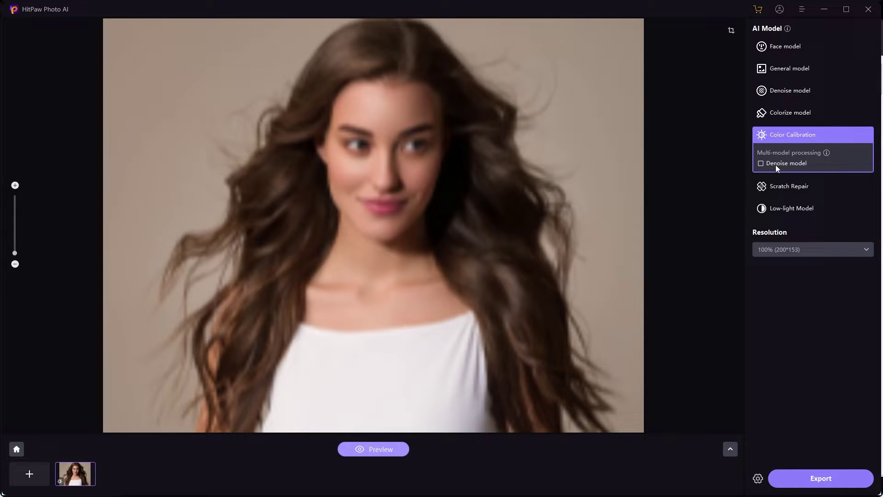
{"action": "left_click", "coordinate": [761, 164]}
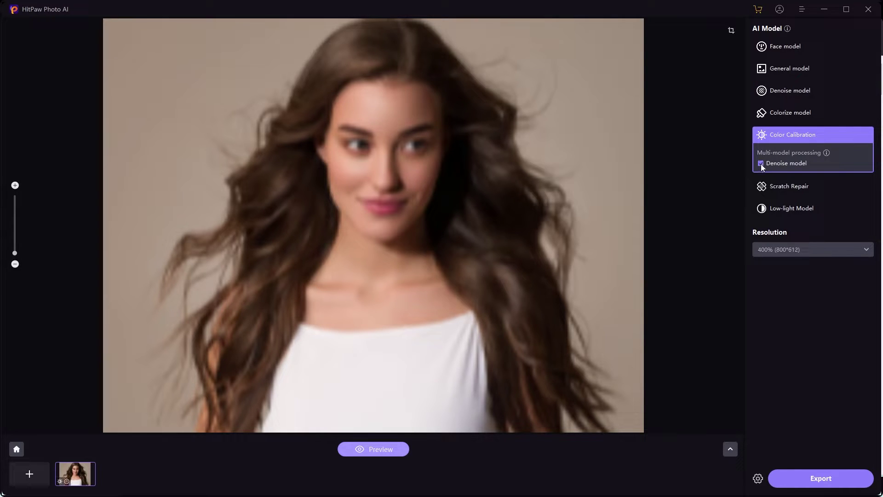
{"action": "left_click", "coordinate": [777, 188]}
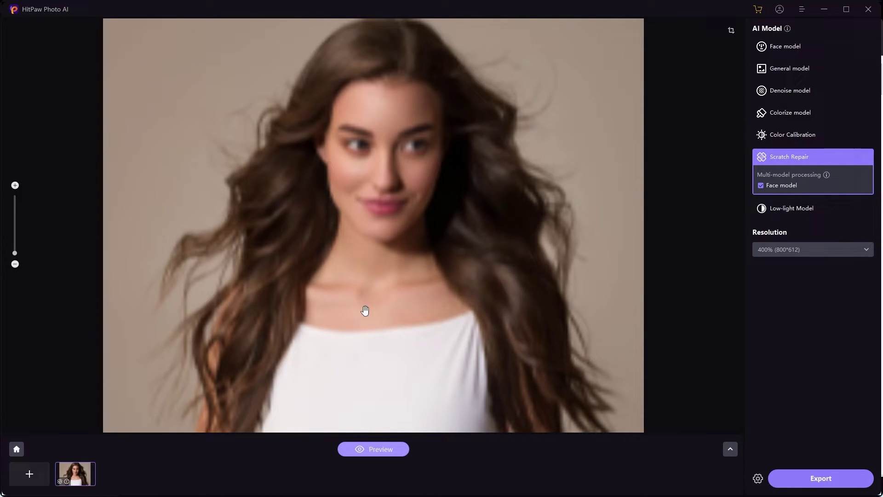
{"action": "left_click", "coordinate": [809, 211]}
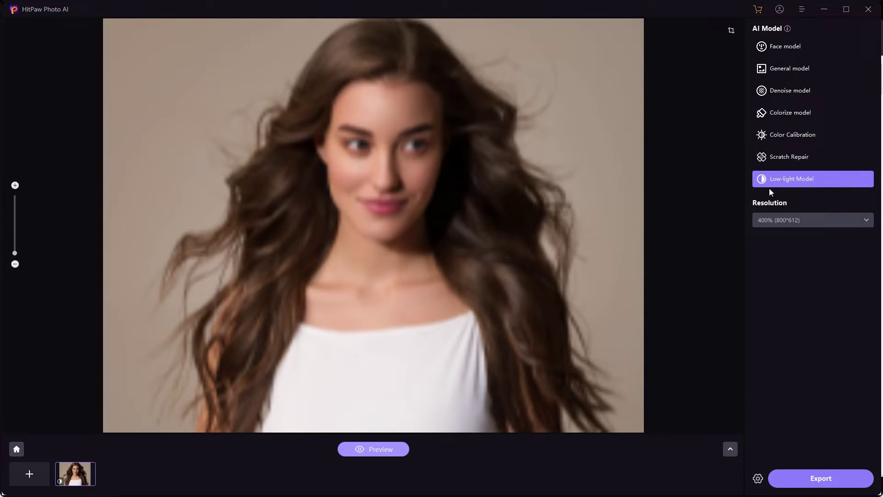
{"action": "left_click", "coordinate": [785, 47]}
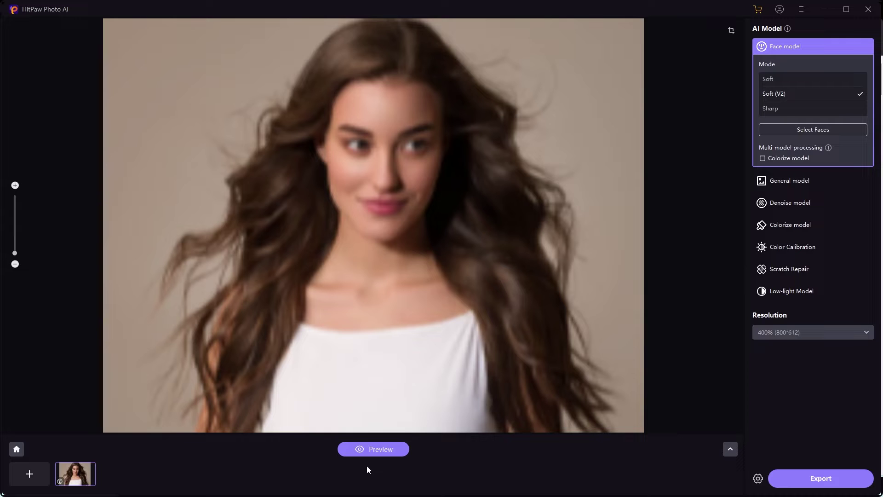
- Generate the Face model preview, zoom in on both faces to compare, then zoom back out to the full portrait
{"action": "left_click", "coordinate": [372, 448]}
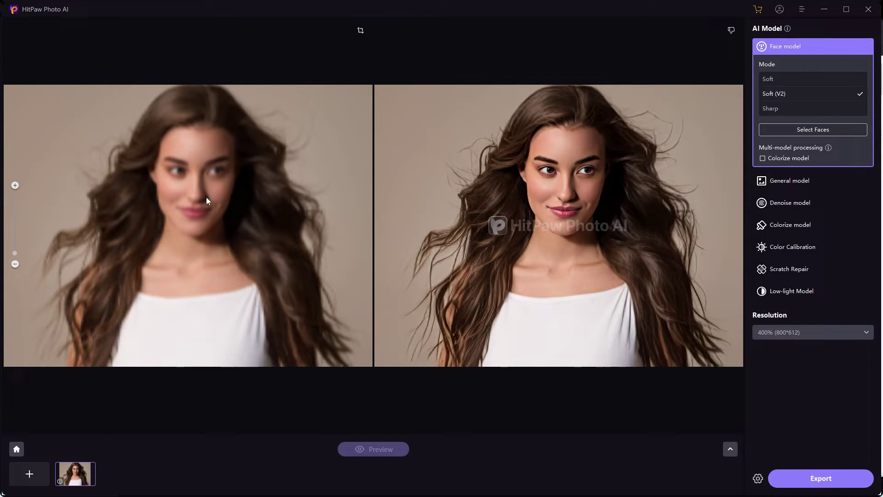
{"action": "left_click_drag", "start_coordinate": [15, 252], "coordinate": [16, 242]}
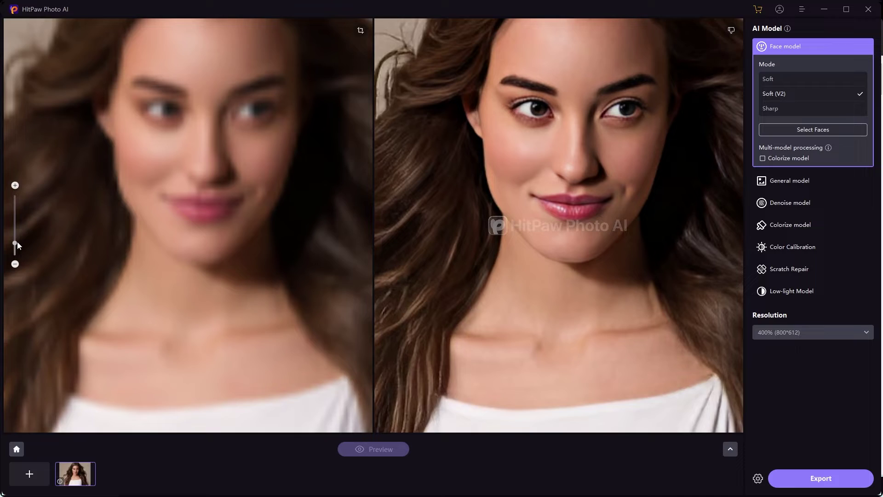
{"action": "left_click_drag", "start_coordinate": [18, 242], "coordinate": [20, 253]}
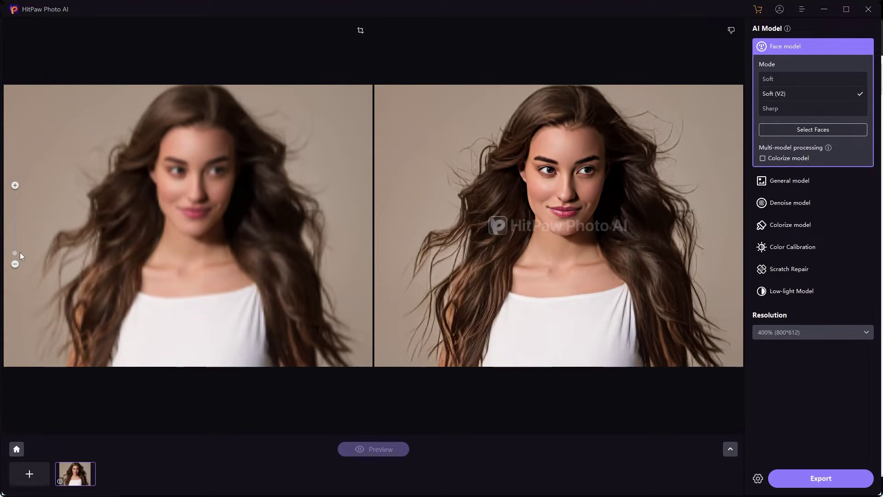
{"action": "mouse_move", "coordinate": [14, 253]}
{"action": "left_mouse_down"}
{"action": "mouse_move", "coordinate": [20, 245]}
{"action": "mouse_move", "coordinate": [15, 264]}
{"action": "left_mouse_up"}
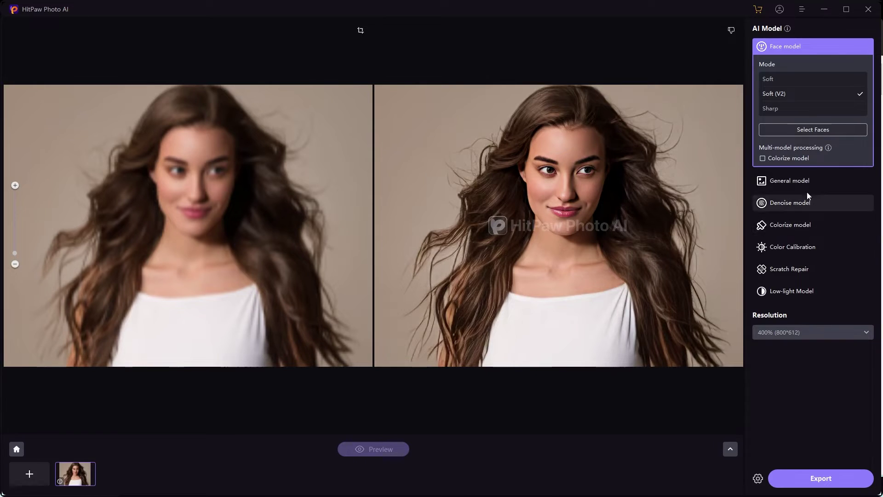
{"action": "mouse_move", "coordinate": [802, 224]}
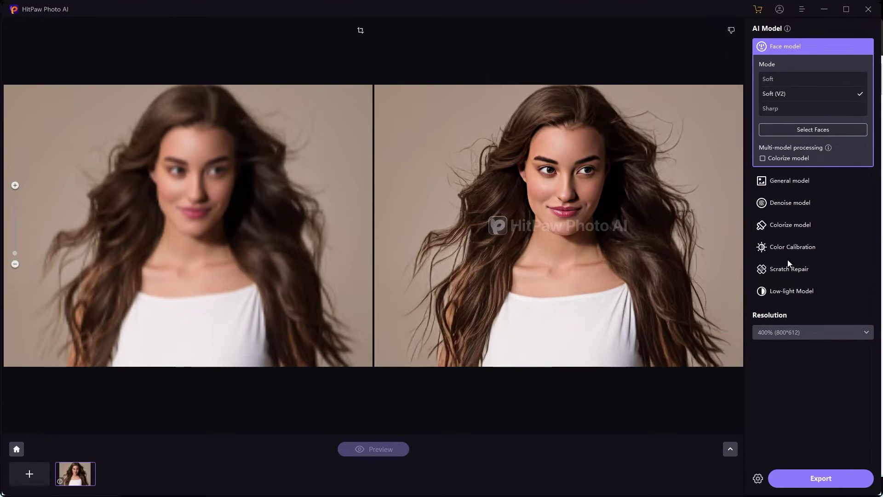
- Preview the portrait with the Colorize model and zoom slightly to compare its reddish tint with the original
{"action": "left_click", "coordinate": [793, 225]}
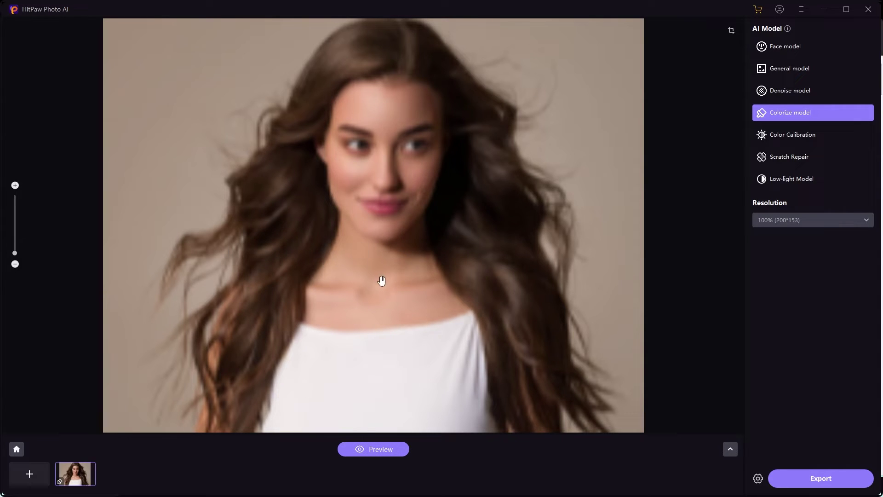
{"action": "left_click", "coordinate": [379, 453]}
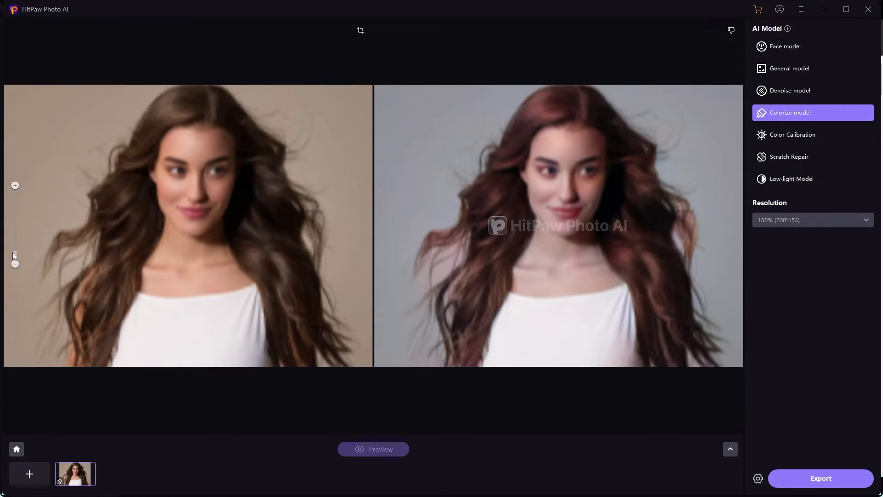
{"action": "left_click_drag", "start_coordinate": [15, 253], "coordinate": [15, 253]}
- Reselect the Face model in Soft (V2) mode, attempt Export, and close the purchase prompt that appears
{"action": "left_click", "coordinate": [795, 46]}
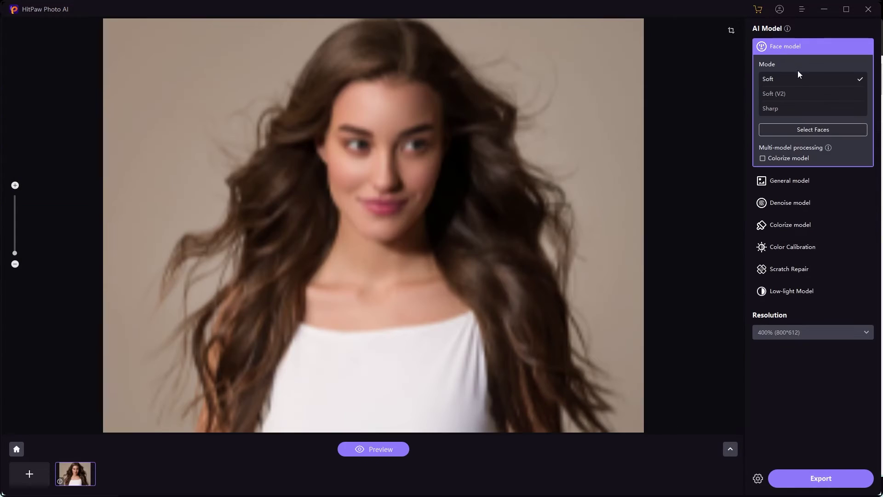
{"action": "left_click", "coordinate": [780, 95]}
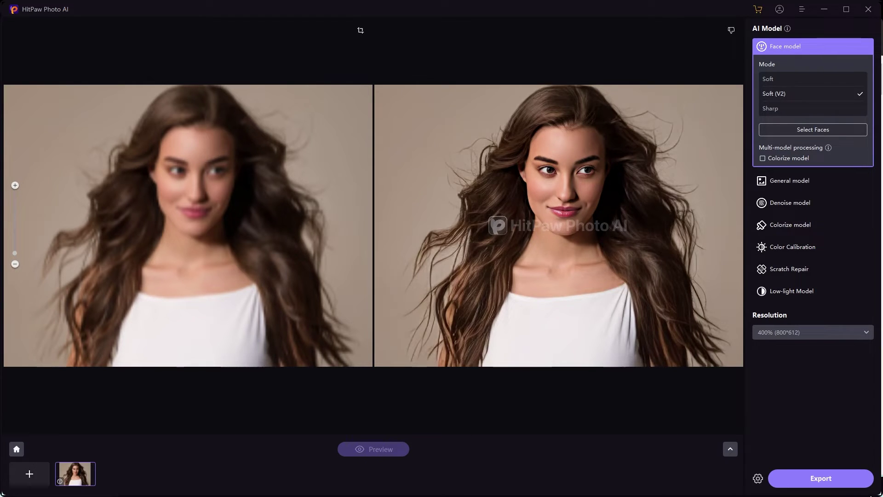
{"action": "left_click", "coordinate": [820, 479]}
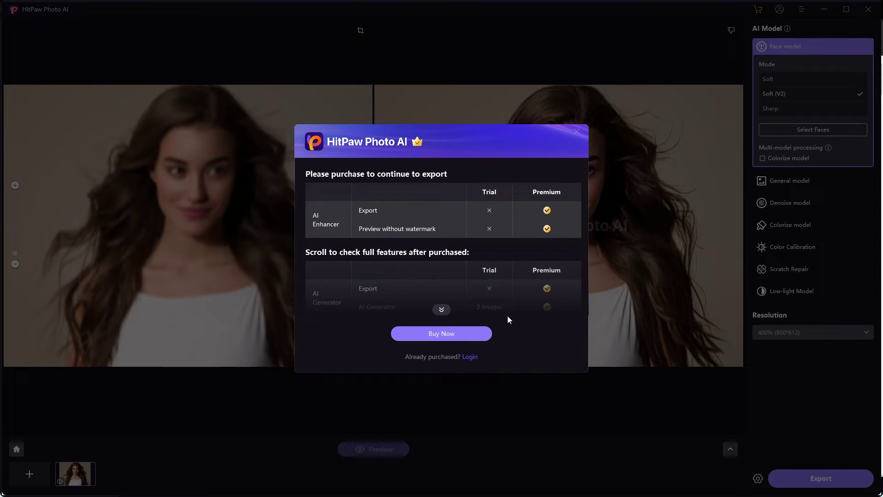
{"action": "scroll", "coordinate": [506, 308], "scroll_direction": "down", "scroll_amount": 3}
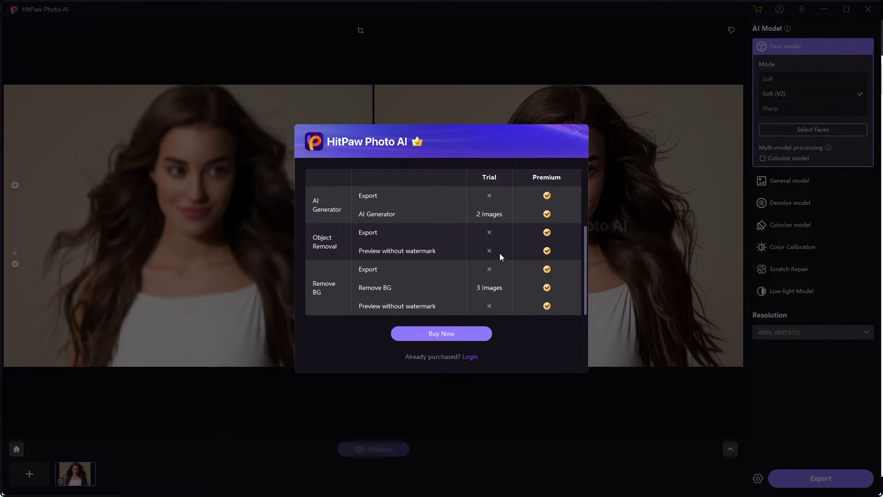
{"action": "scroll", "coordinate": [500, 255], "scroll_direction": "up", "scroll_amount": 3}
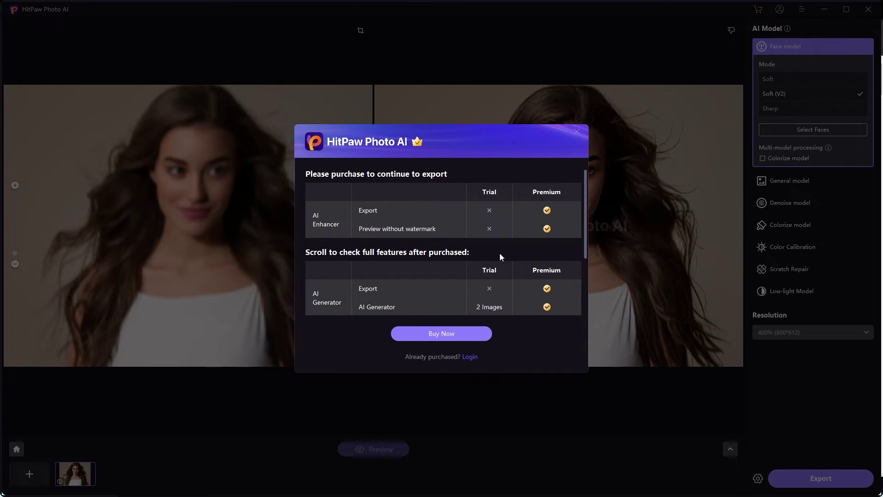
{"action": "left_click", "coordinate": [440, 333]}
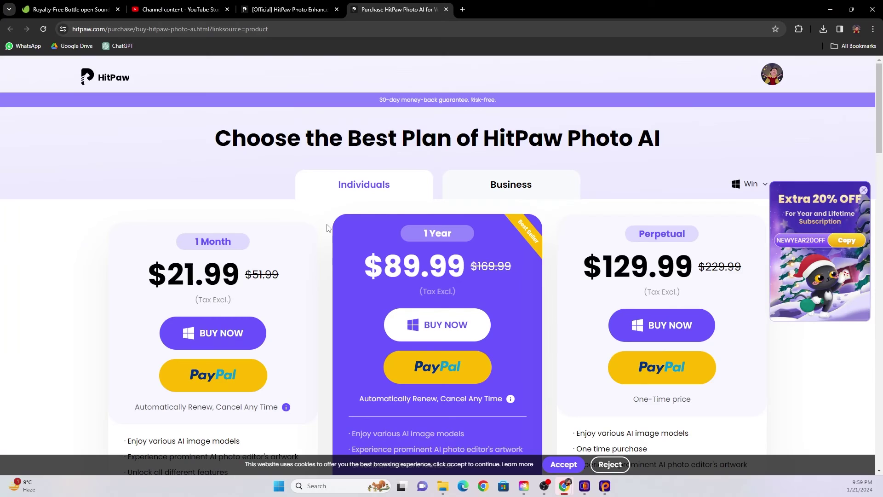
- Highlight the plan prices: $21.99 monthly, $89.99 yearly and $129.99 perpetual
{"action": "scroll", "coordinate": [328, 228], "scroll_direction": "down", "scroll_amount": 2}
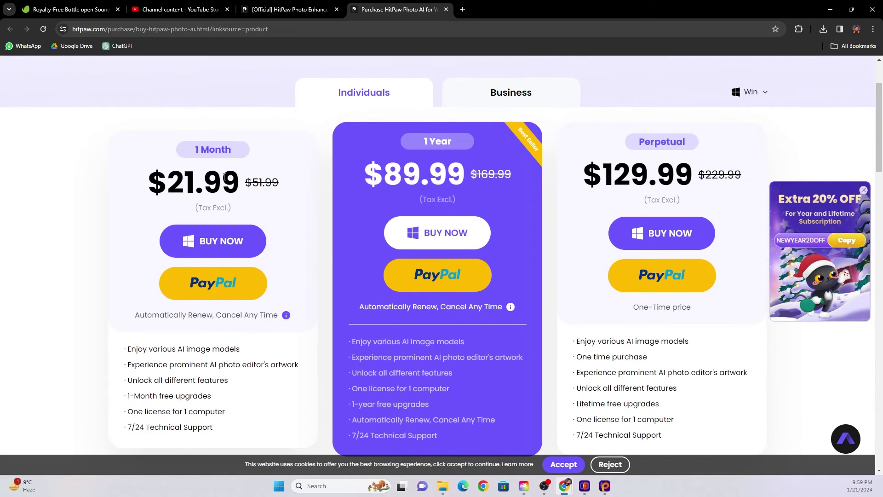
{"action": "left_click_drag", "start_coordinate": [164, 177], "coordinate": [236, 180]}
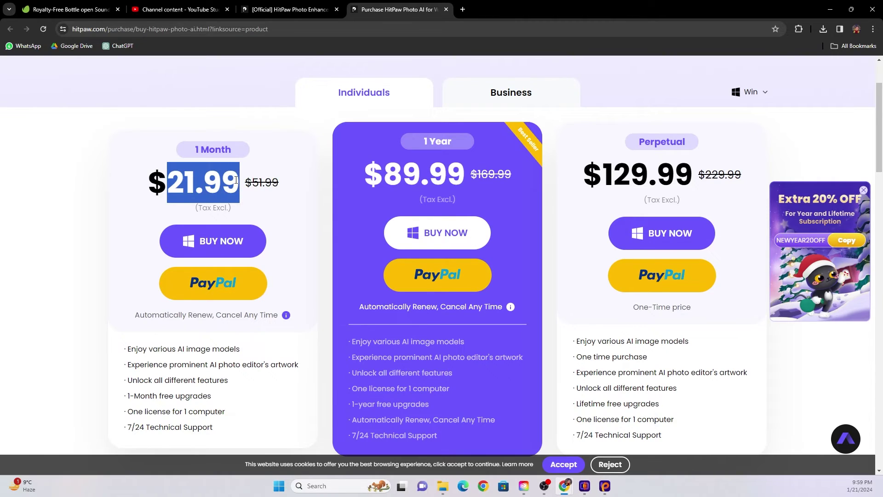
{"action": "left_click_drag", "start_coordinate": [384, 176], "coordinate": [463, 170]}
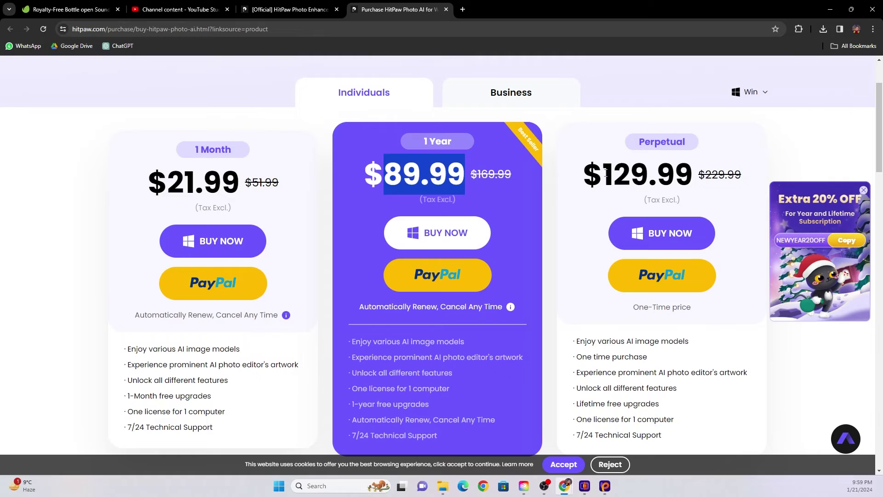
{"action": "left_click_drag", "start_coordinate": [603, 173], "coordinate": [690, 172]}
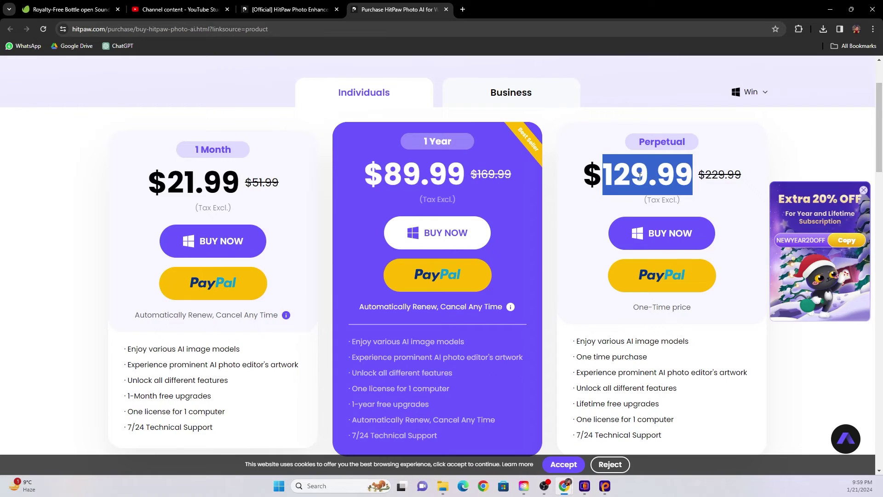
{"action": "left_click", "coordinate": [667, 174]}
- Highlight the Perpetual plan's 7/24 Technical Support feature, then minimize Chrome
{"action": "scroll", "coordinate": [575, 265], "scroll_direction": "down", "scroll_amount": 2}
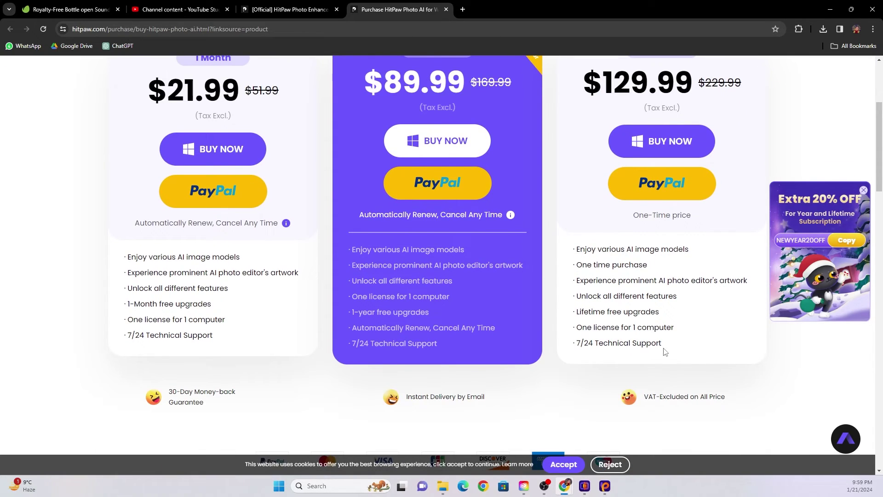
{"action": "left_click_drag", "start_coordinate": [662, 344], "coordinate": [578, 342]}
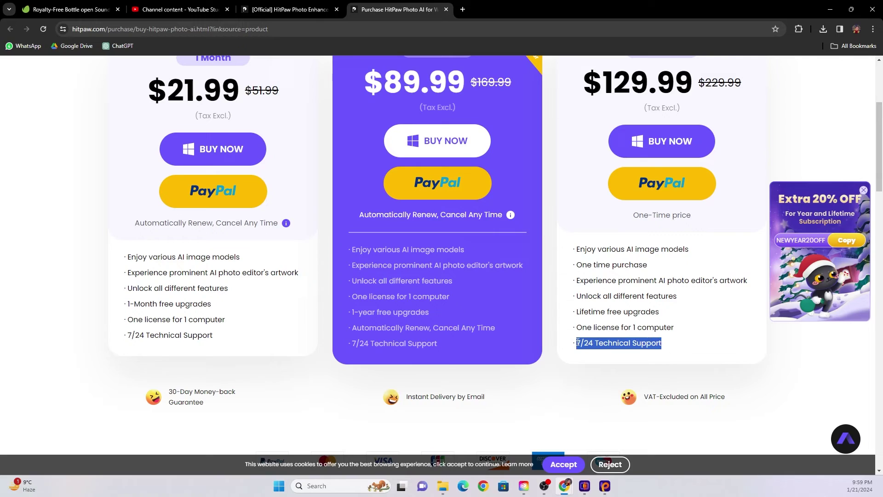
{"action": "left_click", "coordinate": [618, 341]}
{"action": "scroll", "coordinate": [584, 290], "scroll_direction": "up", "scroll_amount": 2}
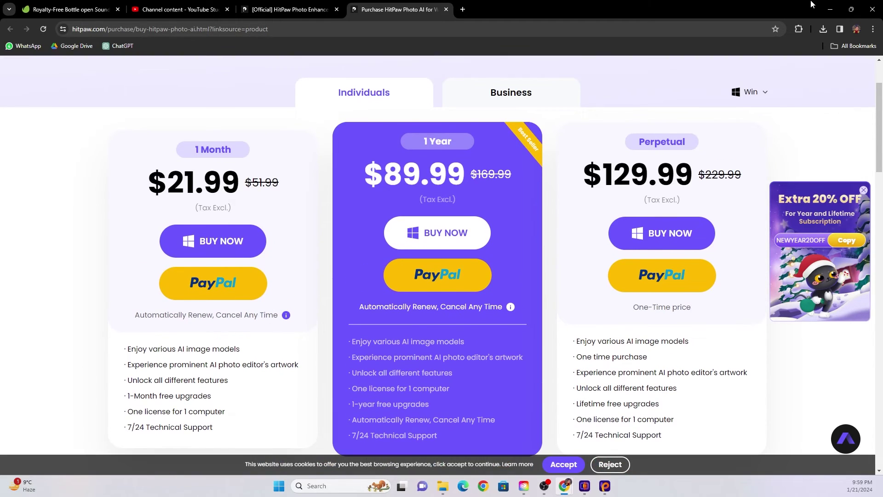
{"action": "left_click", "coordinate": [828, 8]}
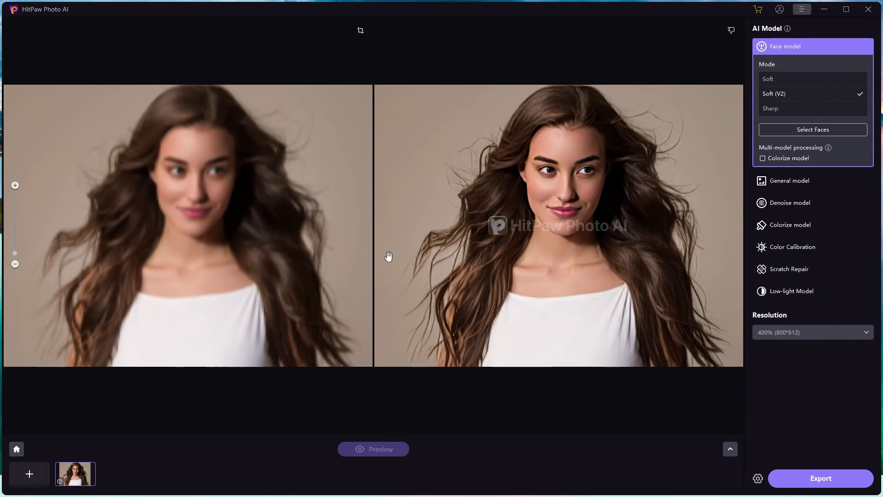
- Maximize the HitPaw Photo AI window by double-clicking its title bar
{"action": "double_click", "coordinate": [385, 10]}
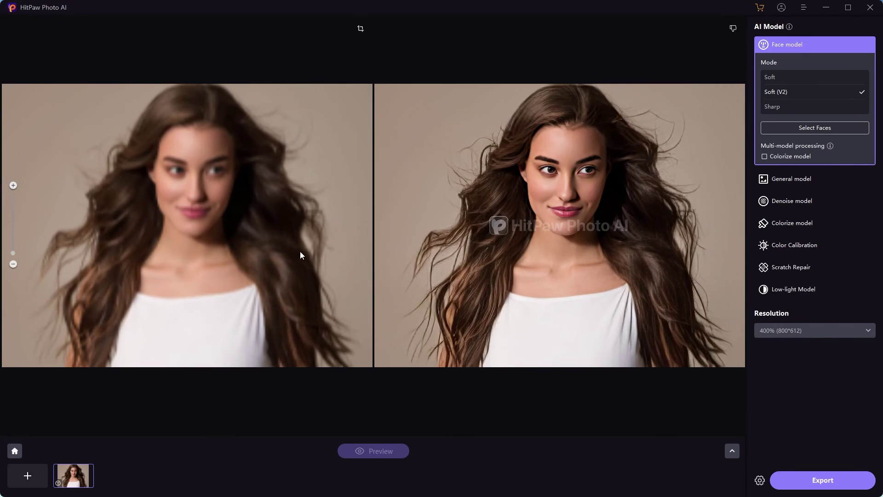